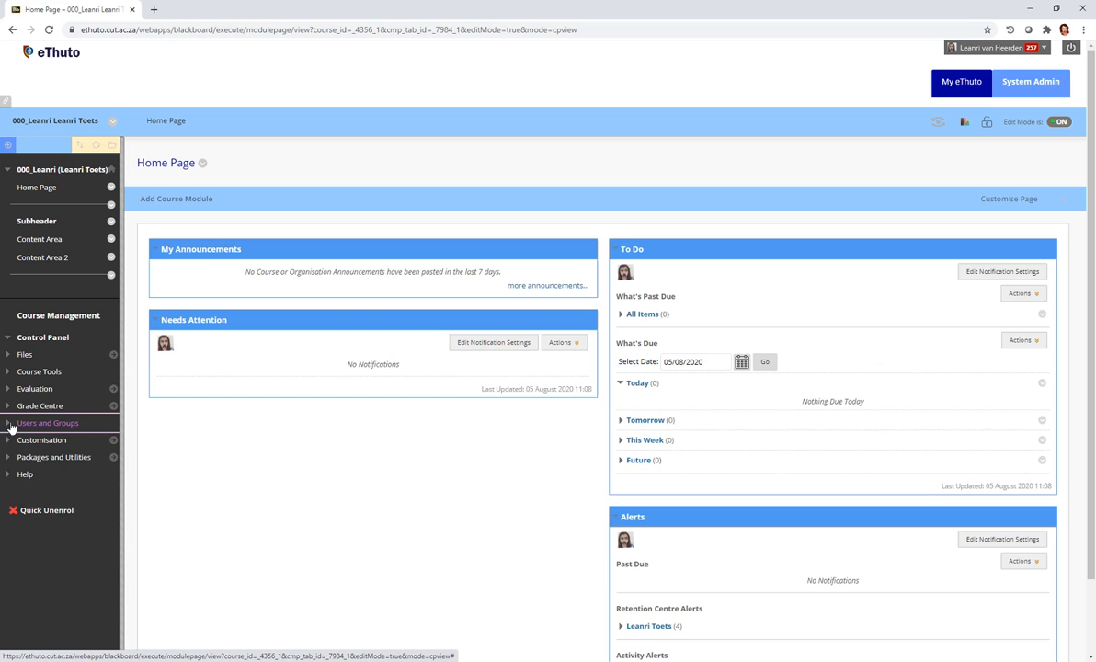
Start a manual-enrol group set named "Access Groups" from the course's Groups page and make it not visible to students.
{"action": "left_click", "coordinate": [12, 425]}
{"action": "left_click", "coordinate": [36, 442]}
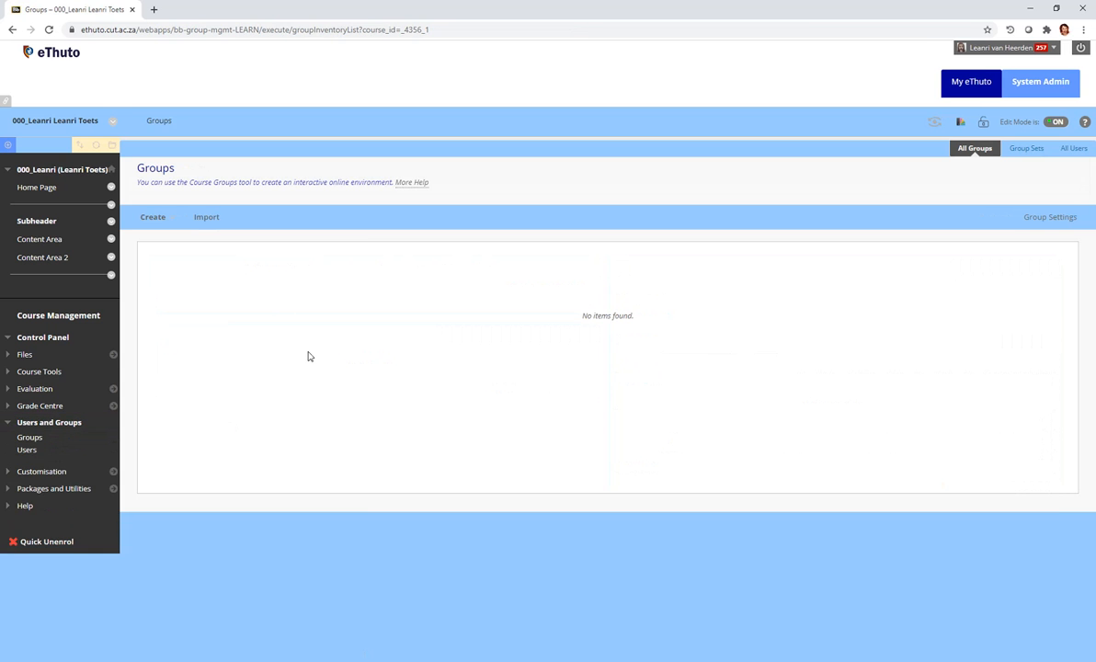
{"action": "left_click", "coordinate": [154, 217]}
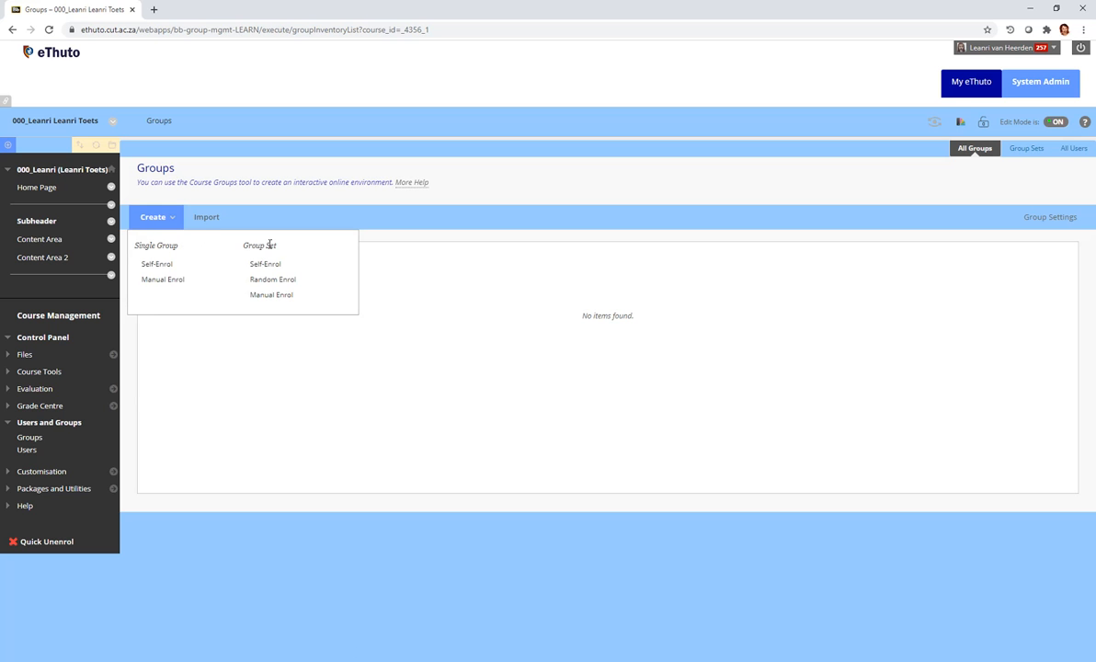
{"action": "left_click", "coordinate": [272, 296]}
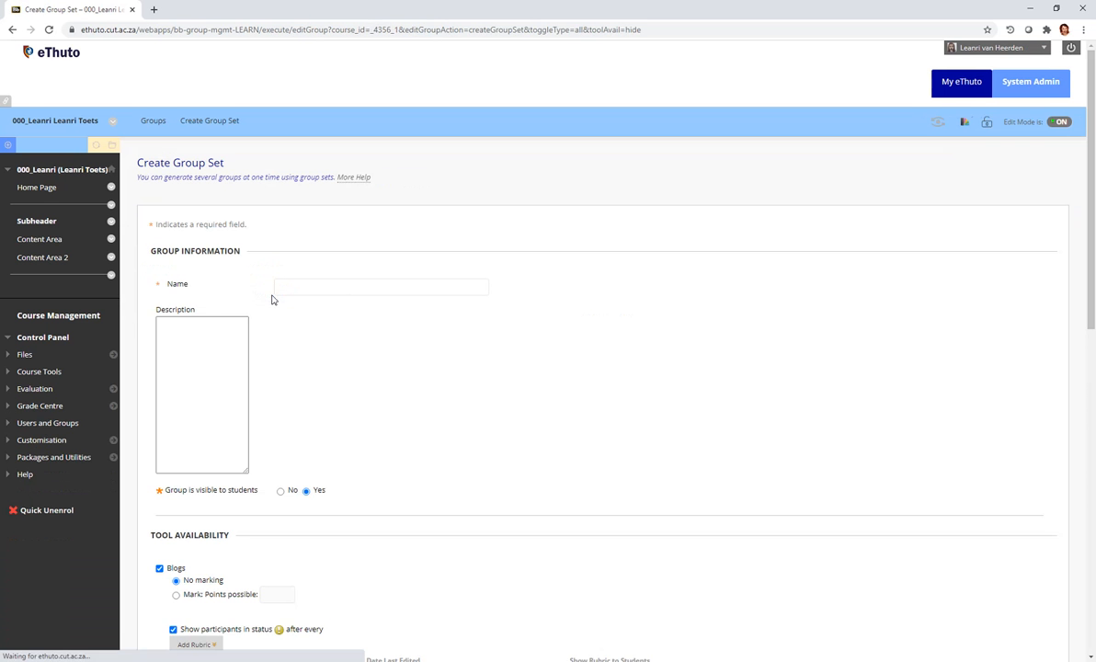
{"action": "type", "text": "Ac"}
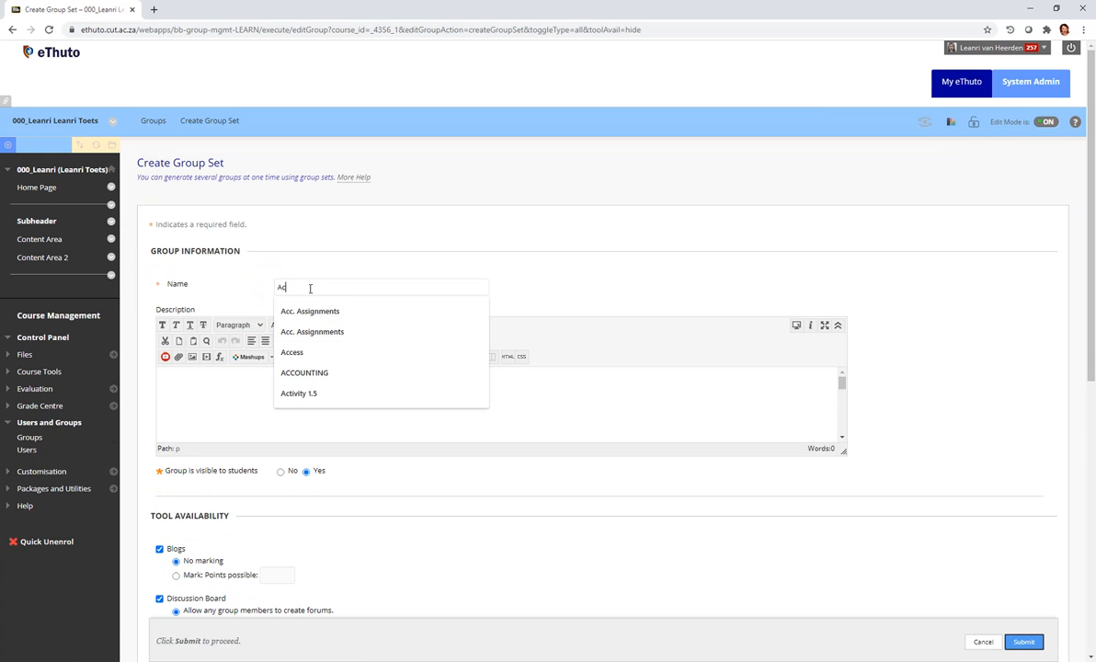
{"action": "type", "text": "cess Groups"}
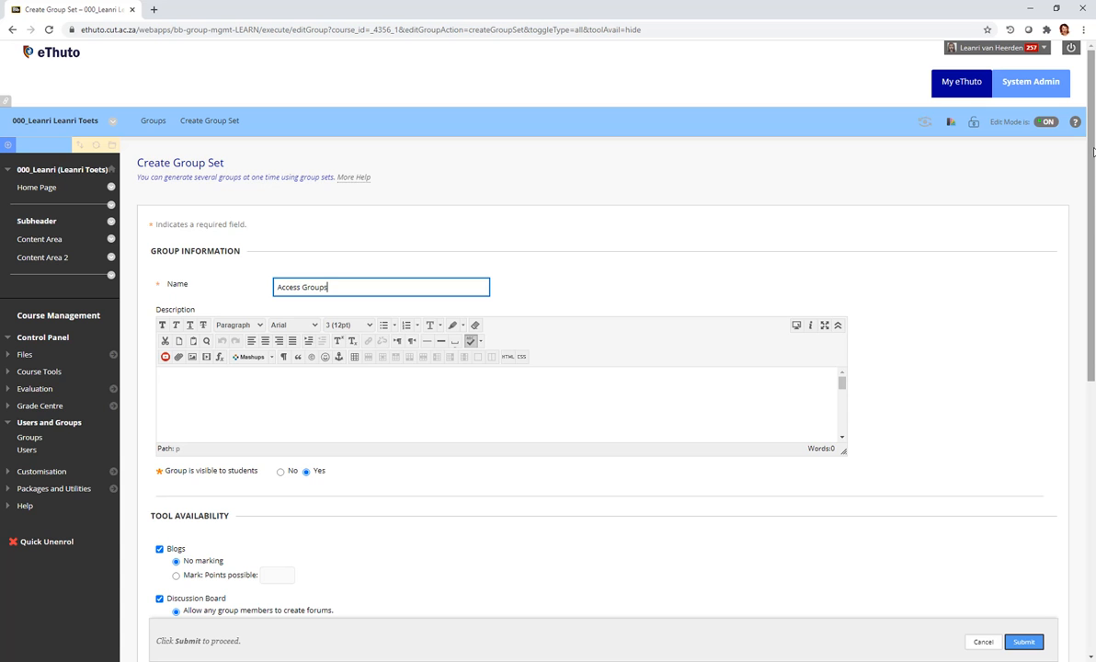
{"action": "left_click_drag", "start_coordinate": [1091, 149], "coordinate": [1092, 266]}
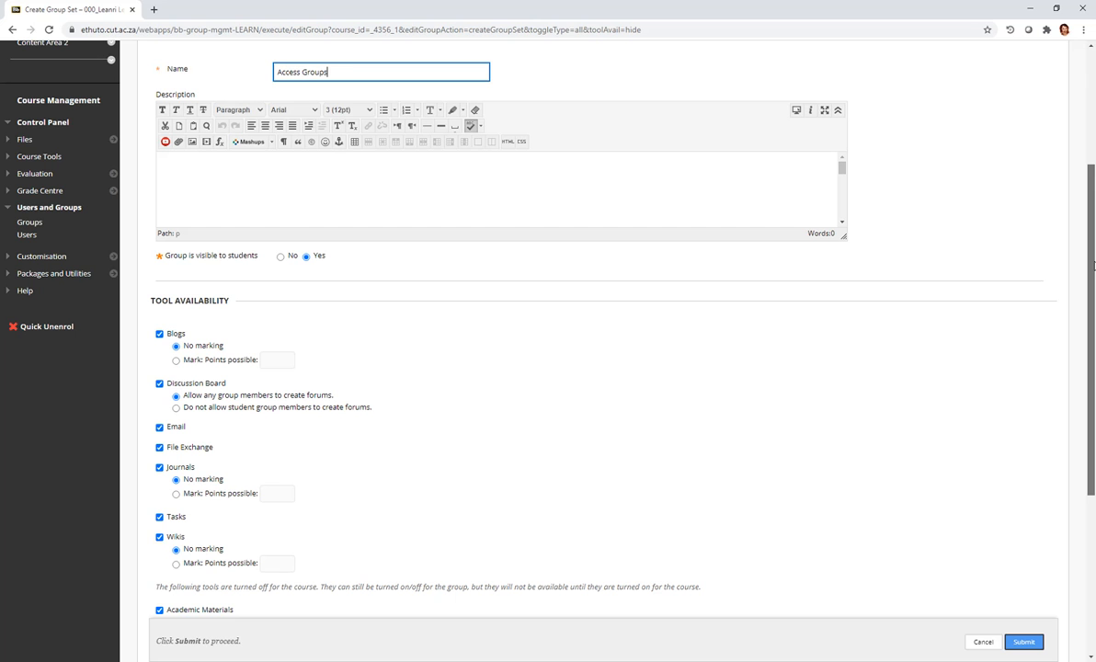
{"action": "left_click", "coordinate": [282, 258]}
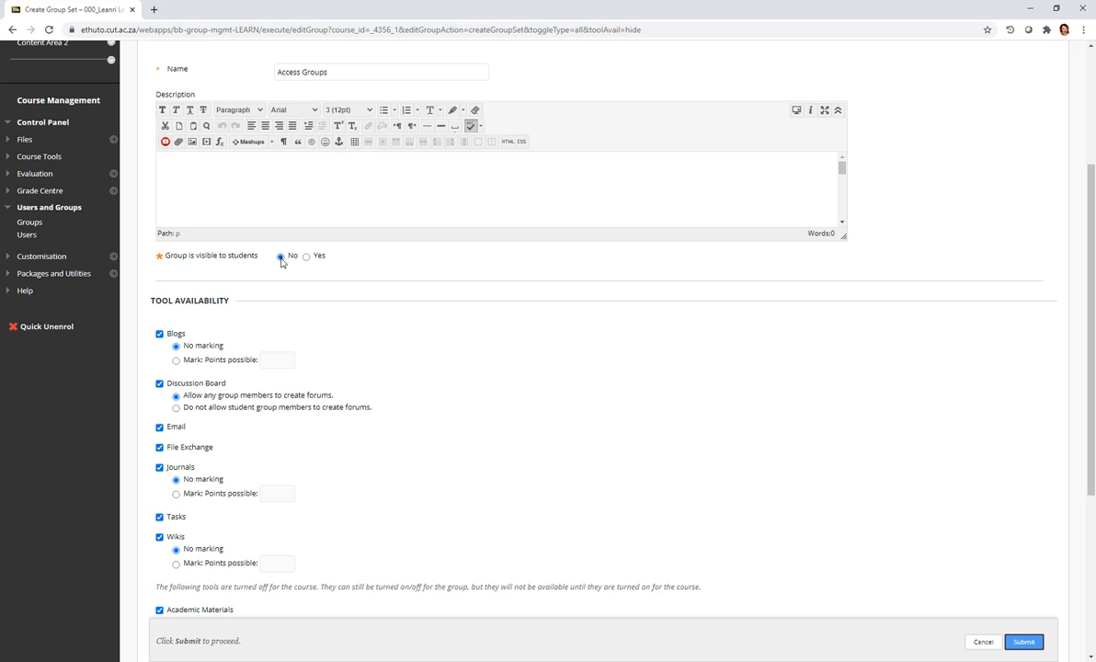
Turn off every group tool, from Blogs, Discussion Board and Email through Wikis, Academic Materials and Content Market Tools.
{"action": "left_click", "coordinate": [160, 335]}
{"action": "left_click", "coordinate": [159, 384]}
{"action": "left_click", "coordinate": [159, 428]}
{"action": "left_click", "coordinate": [159, 448]}
{"action": "left_click", "coordinate": [159, 468]}
{"action": "left_click", "coordinate": [160, 518]}
{"action": "left_click", "coordinate": [159, 538]}
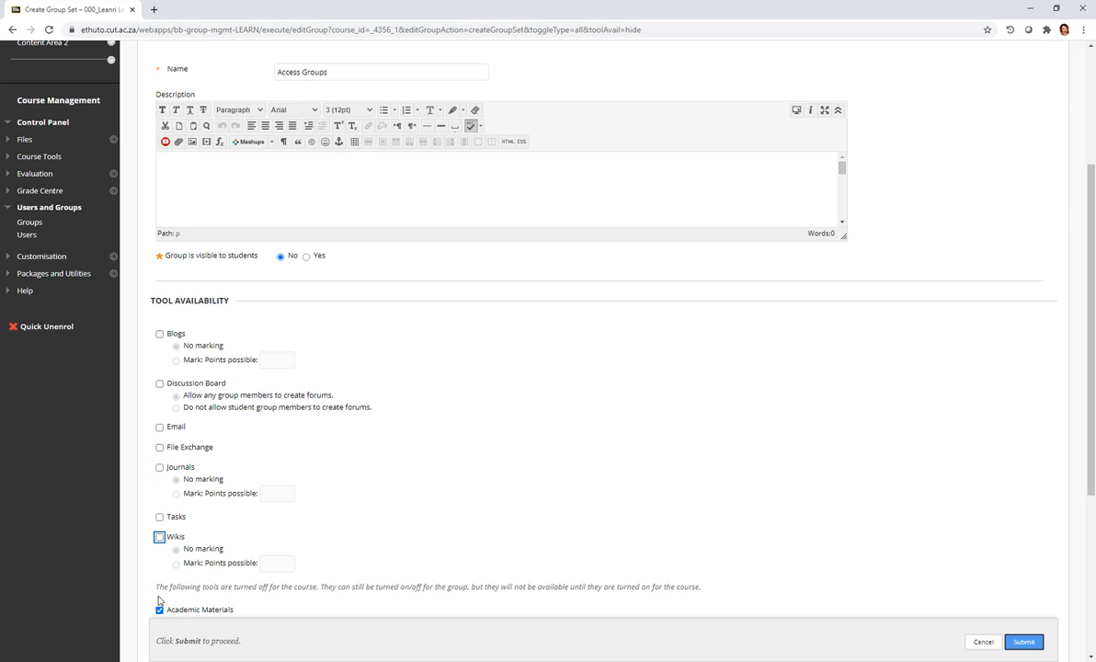
{"action": "left_click", "coordinate": [159, 610]}
{"action": "left_click_drag", "start_coordinate": [1091, 213], "coordinate": [1093, 388]}
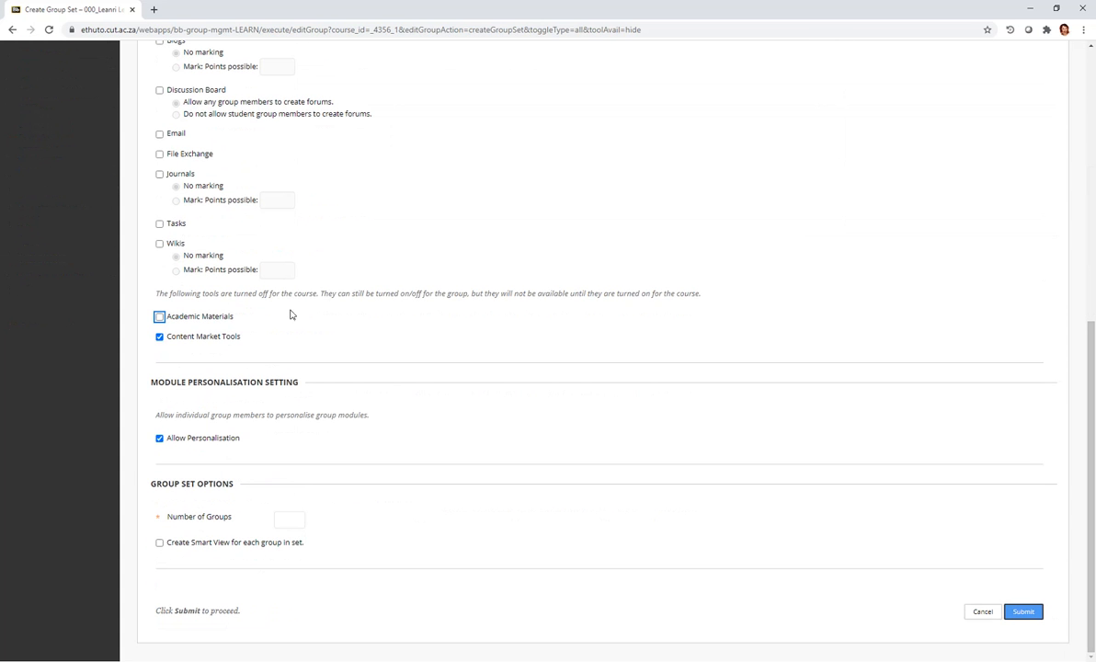
{"action": "left_click", "coordinate": [159, 337]}
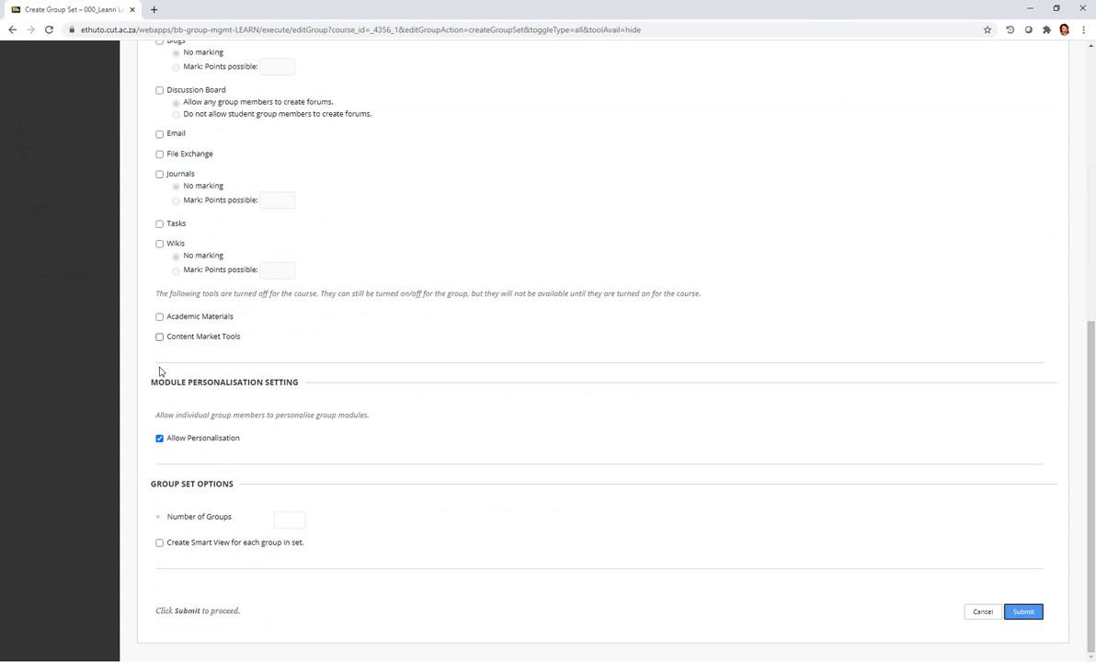
Disallow module personalisation, set the number of groups to 2 and submit the group set.
{"action": "left_click", "coordinate": [159, 439]}
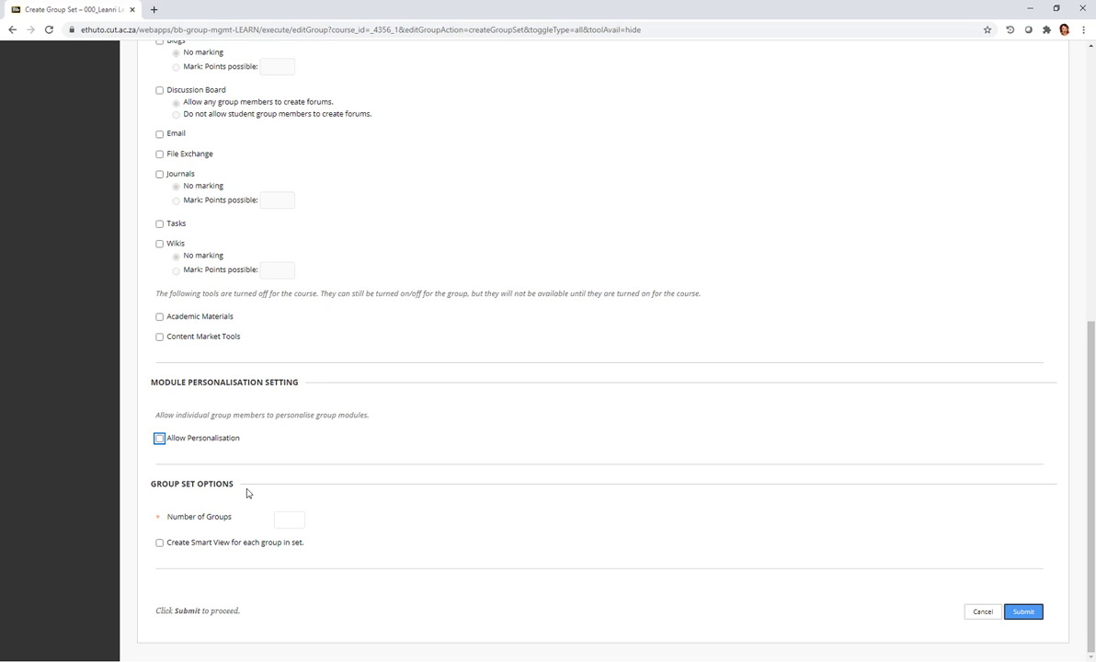
{"action": "left_click", "coordinate": [289, 520]}
{"action": "type", "text": "2"}
{"action": "left_click", "coordinate": [1024, 611]}
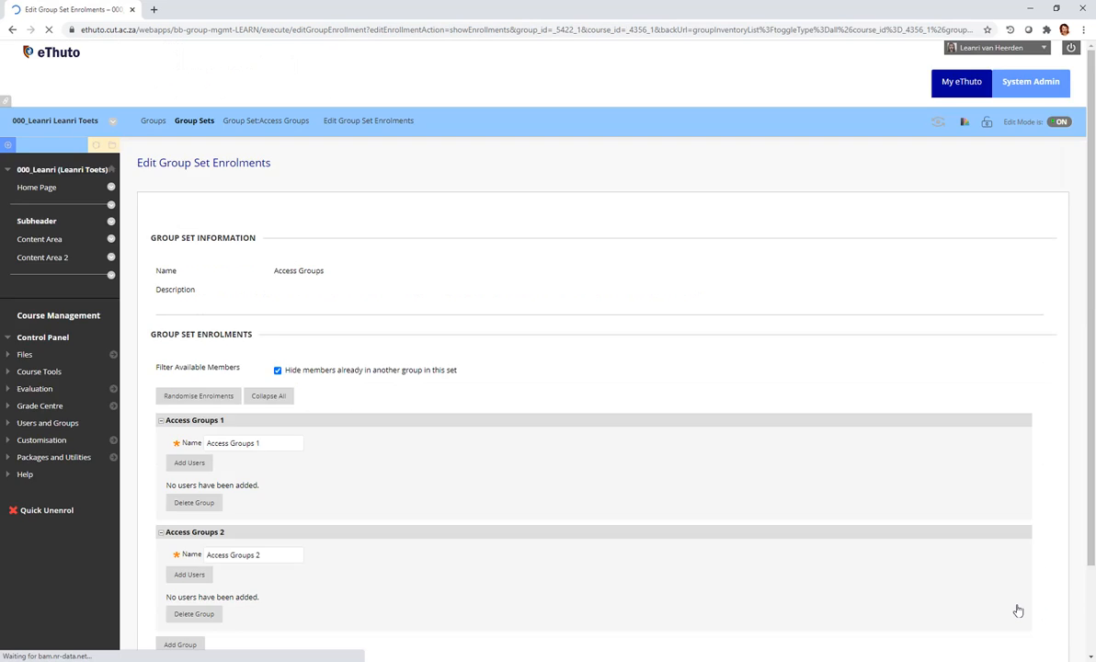
Rename the first group in the set "No Access" and the second group "Yes Access".
{"action": "left_click_drag", "start_coordinate": [1092, 301], "coordinate": [1093, 391]}
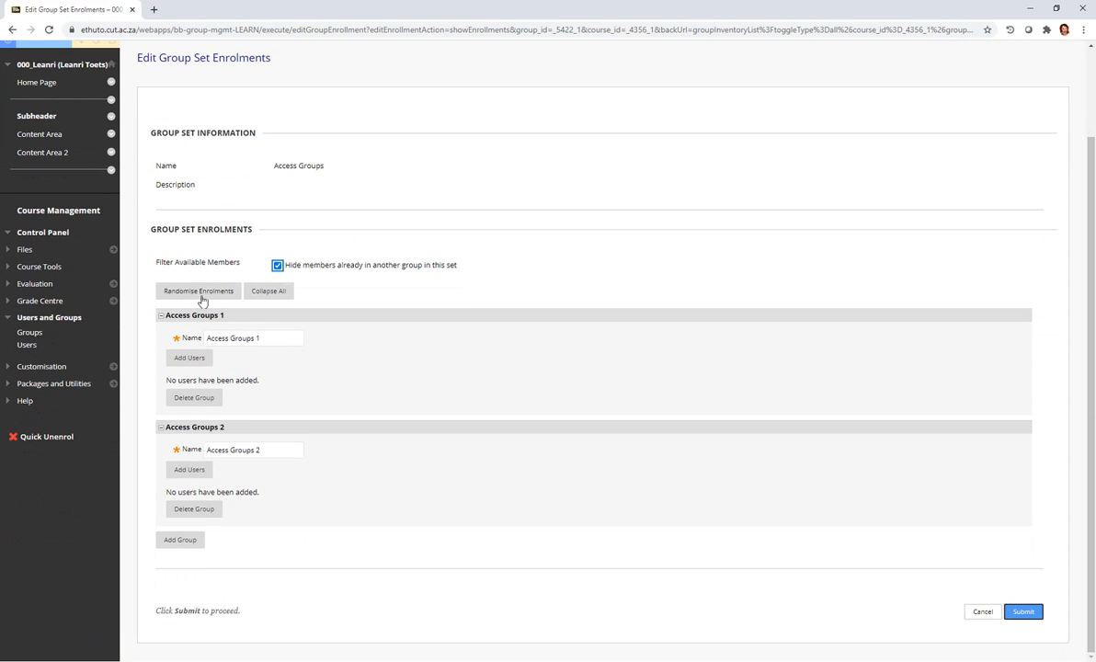
{"action": "left_click", "coordinate": [263, 340]}
{"action": "left_click_drag", "start_coordinate": [263, 340], "coordinate": [204, 340]}
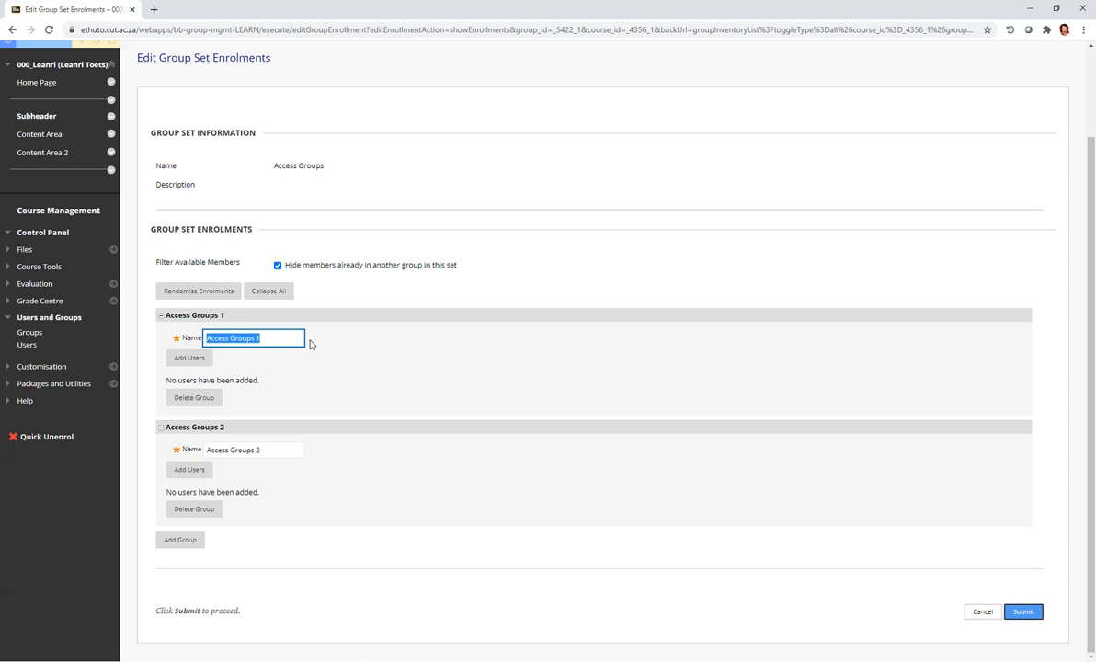
{"action": "type", "text": "No Access"}
{"action": "left_click_drag", "start_coordinate": [270, 450], "coordinate": [204, 451]}
{"action": "type", "text": "Yes Access"}
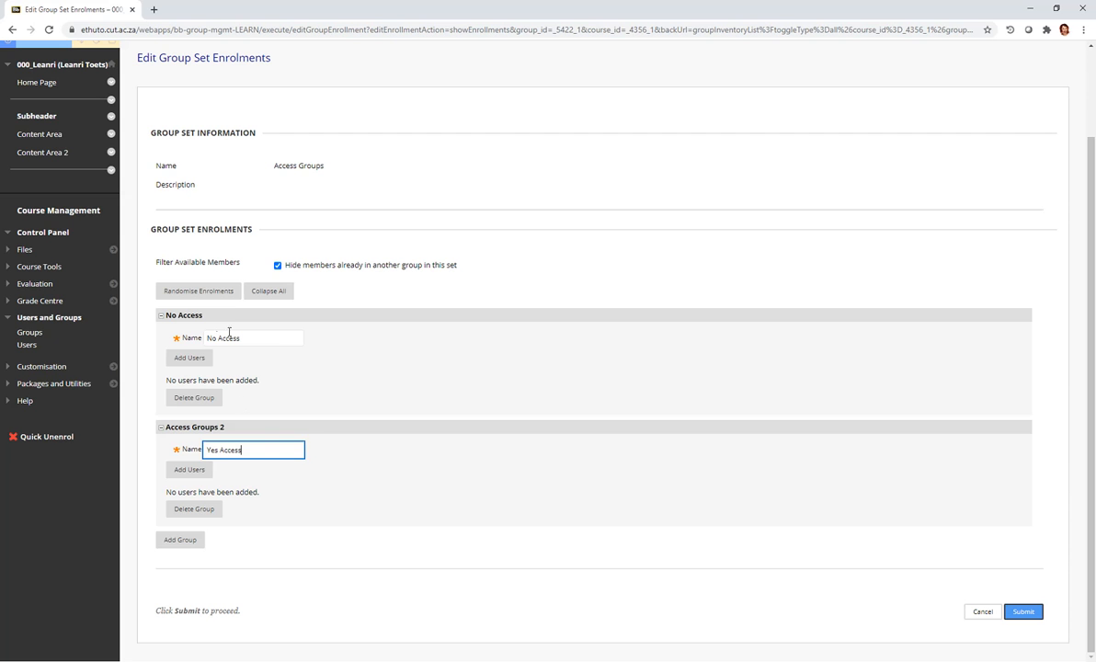
Add the two student accounts with the first name Team to the No Access group.
{"action": "left_click", "coordinate": [192, 359]}
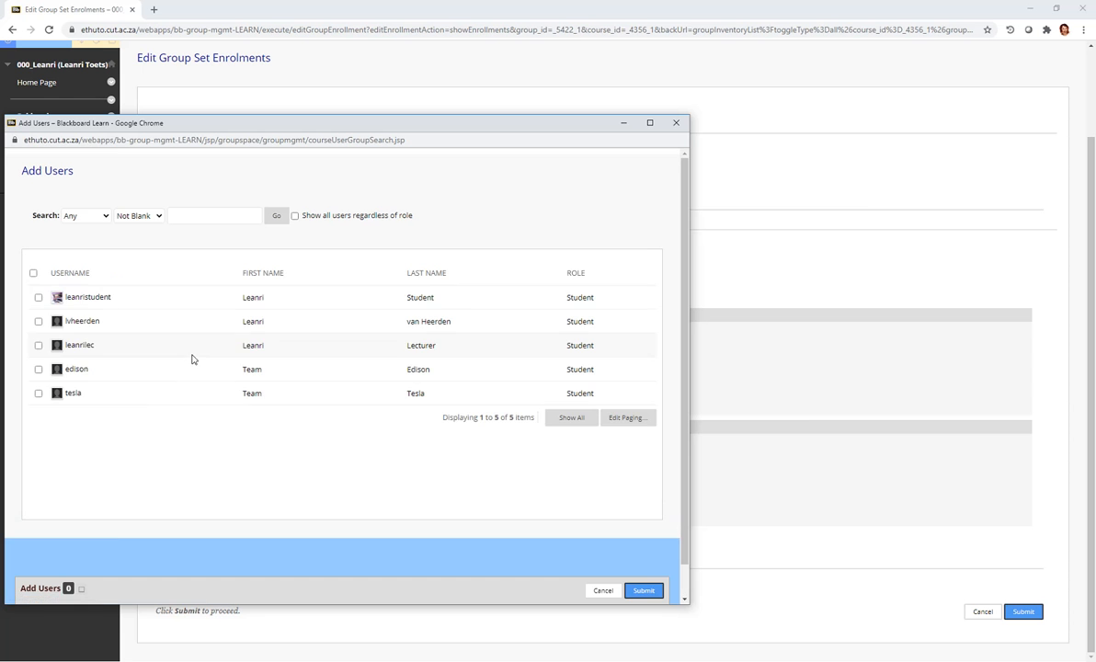
{"action": "left_click_drag", "start_coordinate": [421, 127], "coordinate": [591, 97]}
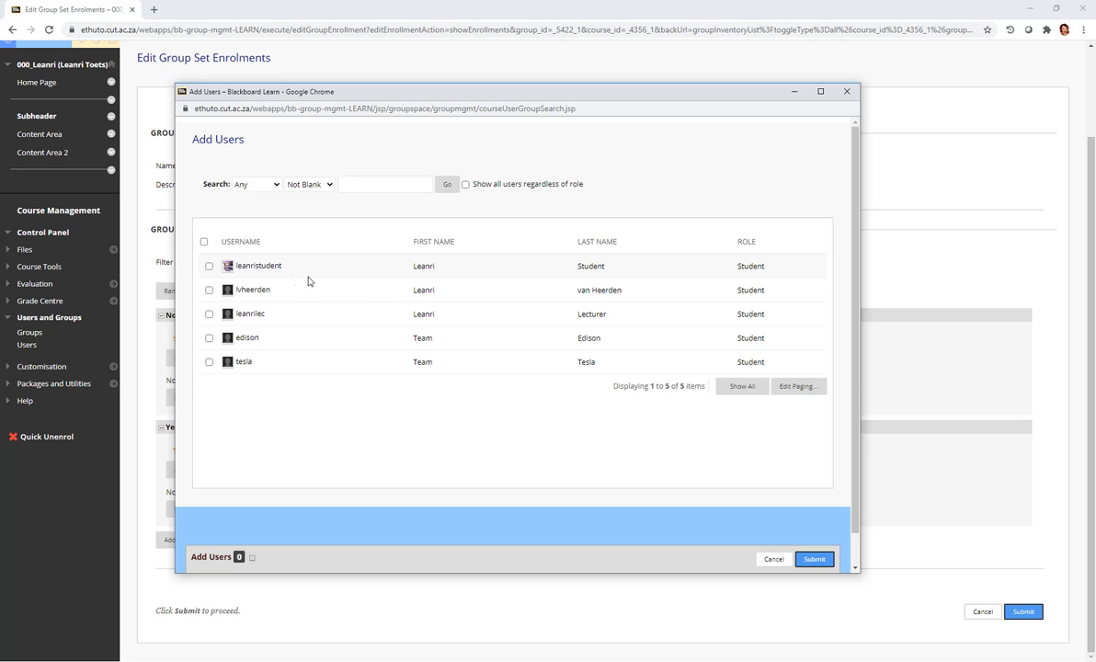
{"action": "left_click", "coordinate": [209, 338]}
{"action": "left_click", "coordinate": [209, 363]}
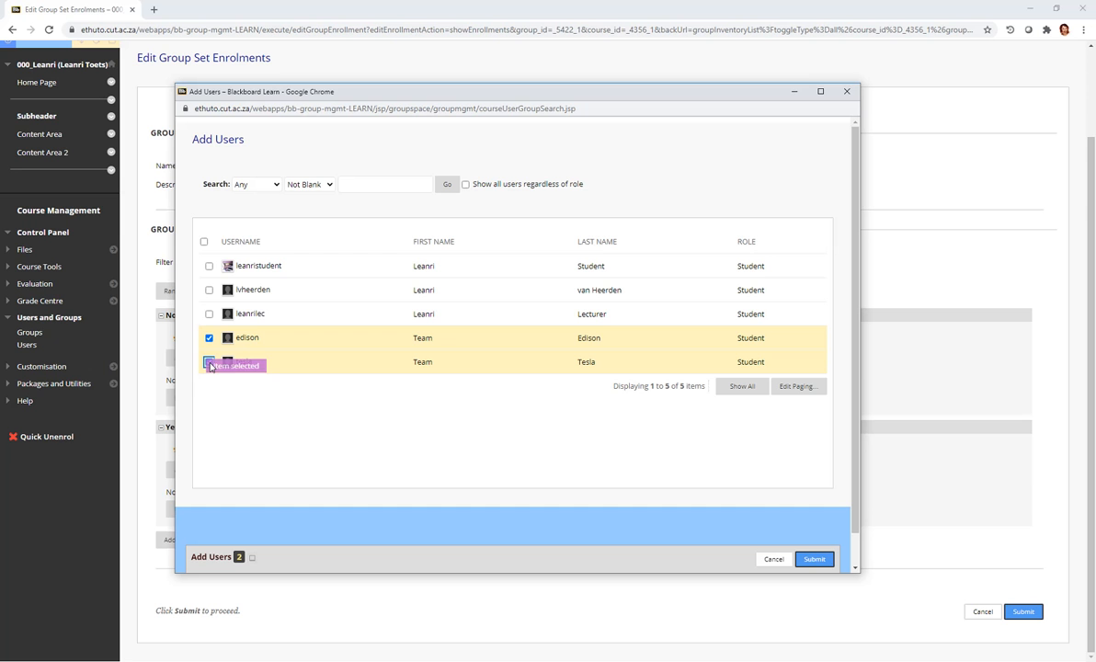
{"action": "left_click", "coordinate": [815, 560]}
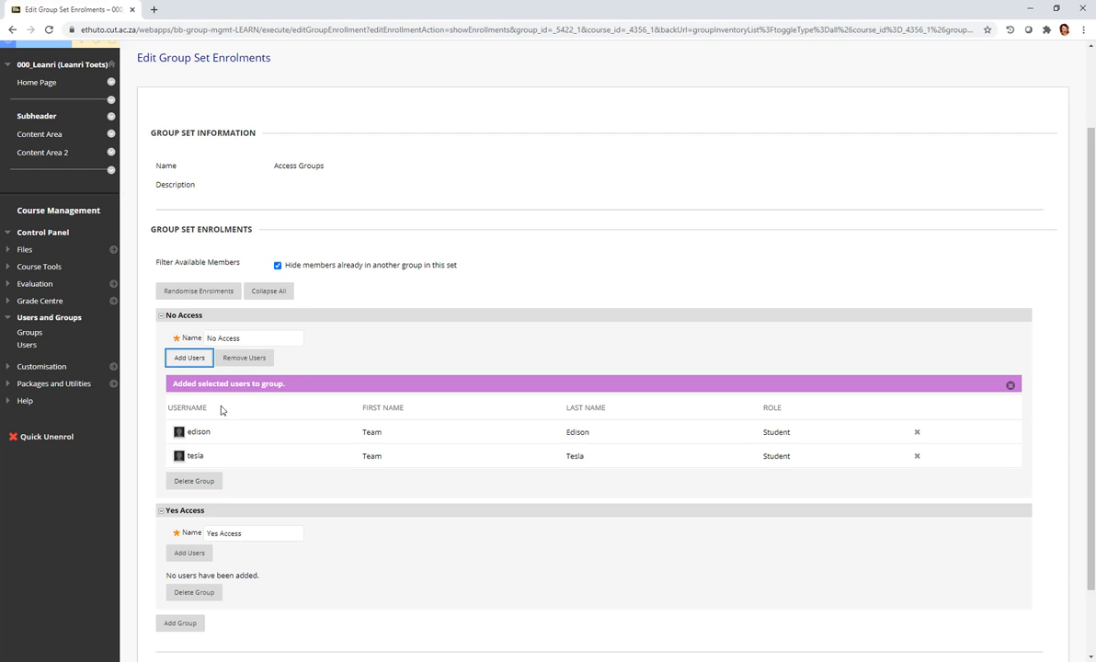
Add all remaining available students to the Yes Access group and submit the group set enrolments.
{"action": "left_click_drag", "start_coordinate": [1092, 400], "coordinate": [1093, 451]}
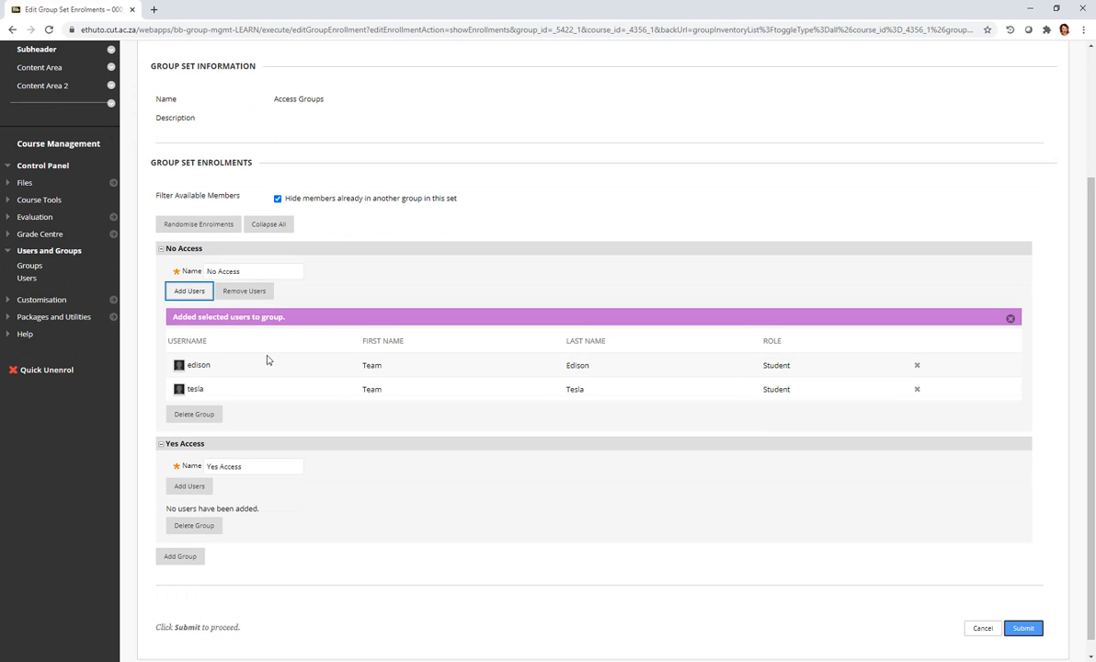
{"action": "left_click", "coordinate": [191, 487]}
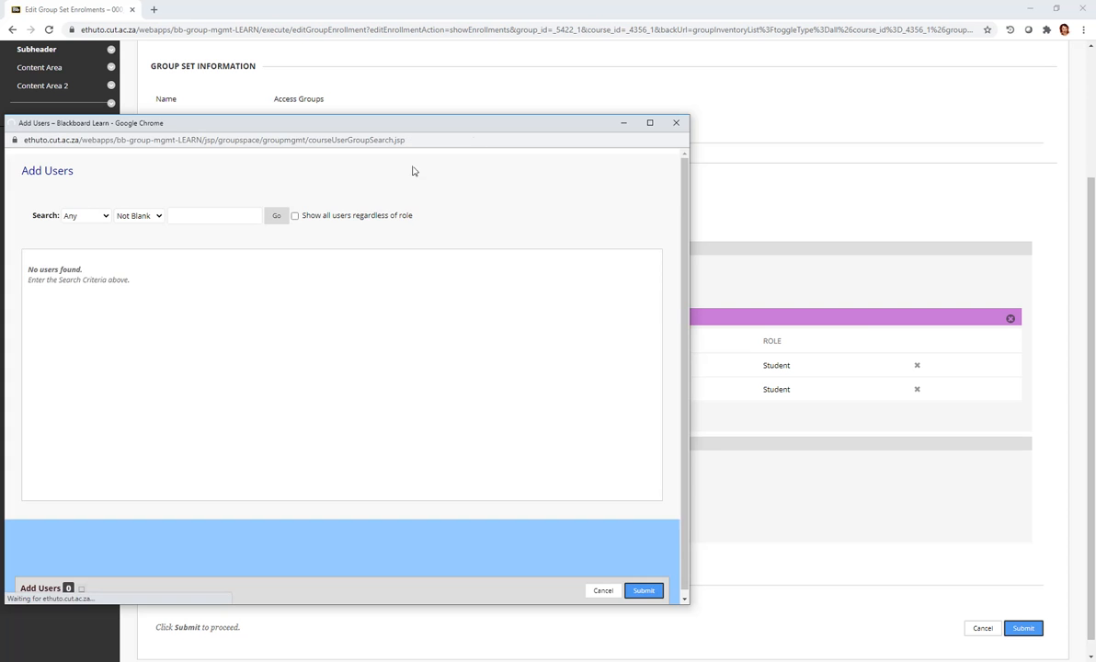
{"action": "left_click_drag", "start_coordinate": [411, 128], "coordinate": [581, 101]}
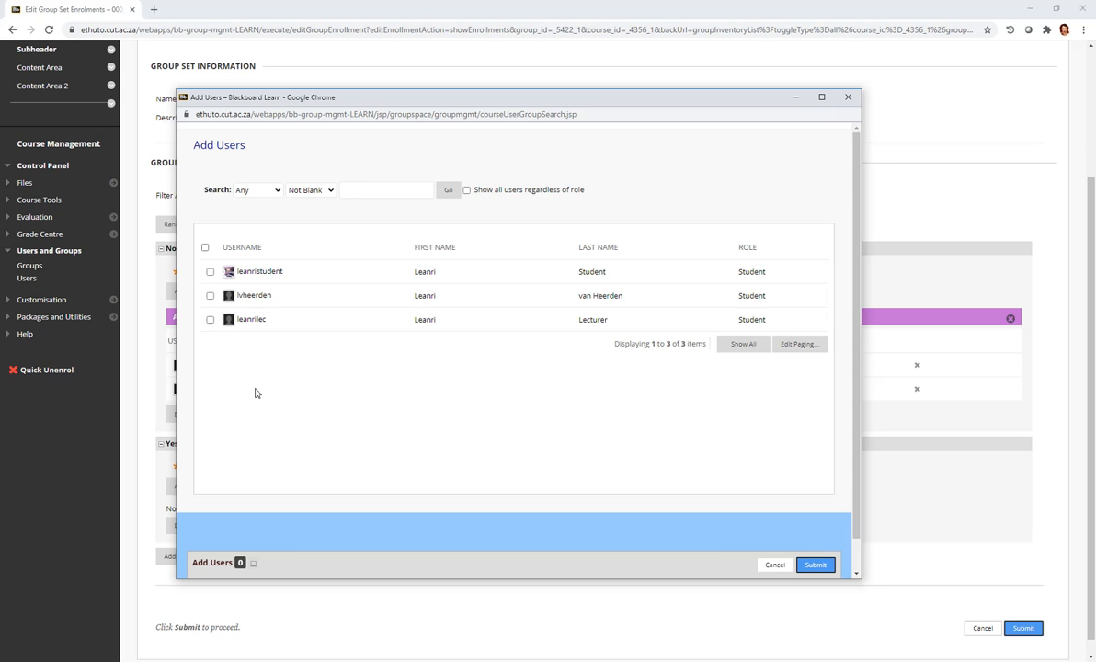
{"action": "left_click", "coordinate": [205, 248]}
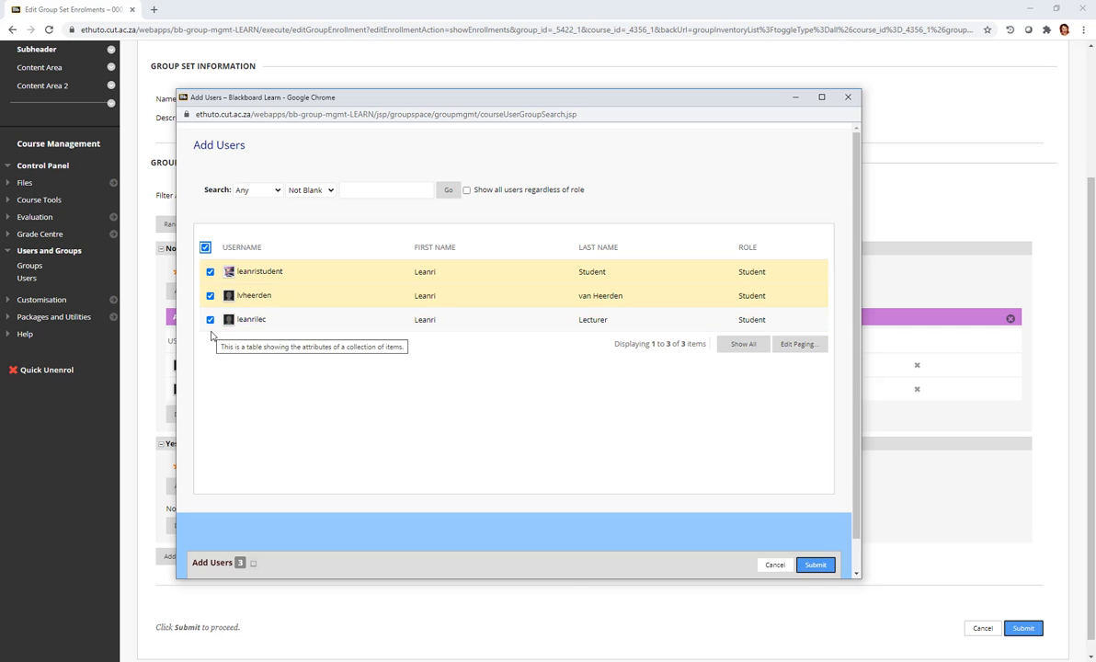
{"action": "left_click", "coordinate": [813, 565]}
{"action": "left_click_drag", "start_coordinate": [1093, 377], "coordinate": [1093, 452]}
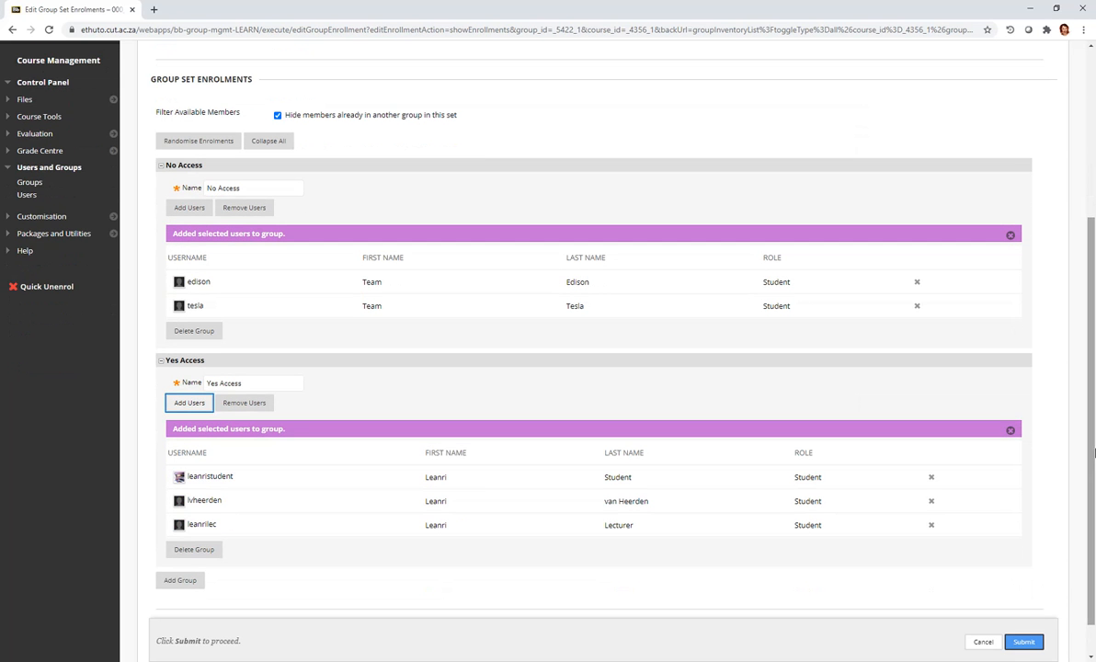
{"action": "left_click", "coordinate": [1023, 642]}
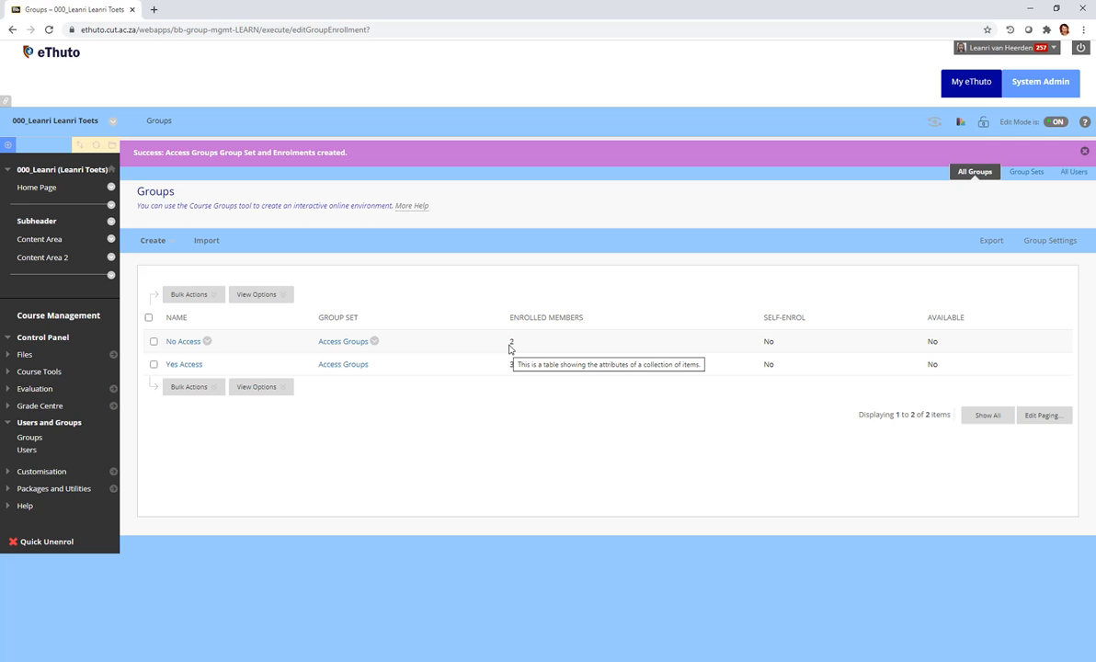
Create an Adaptive Release rule on the Example Membership item in Content Area that limits membership to the Yes Access course group.
{"action": "left_click", "coordinate": [50, 244]}
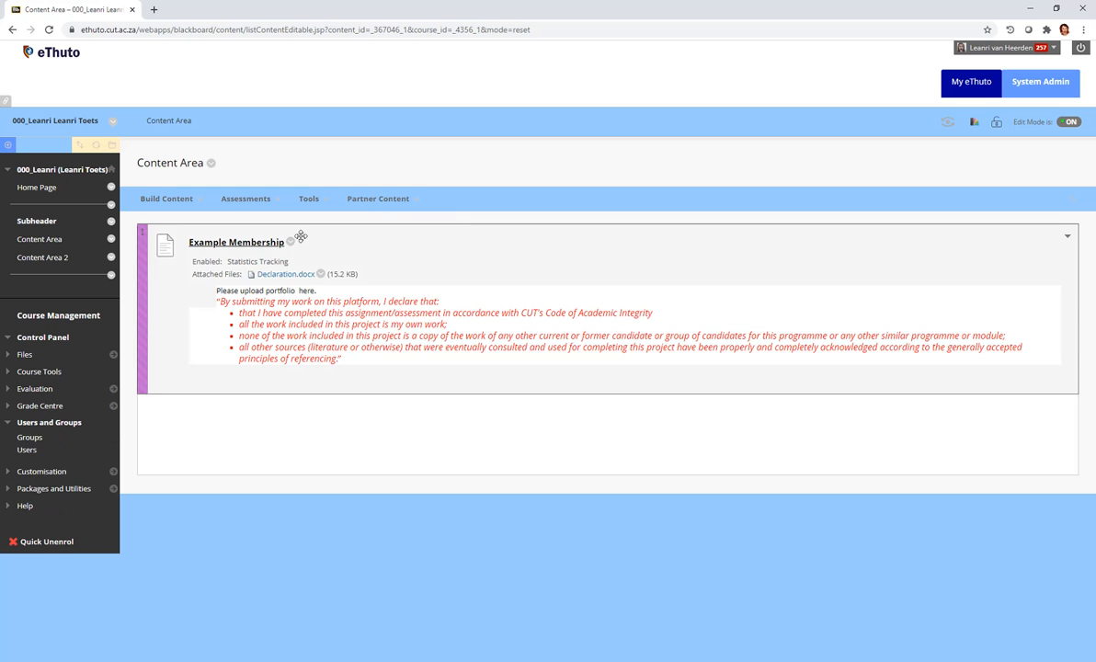
{"action": "left_click", "coordinate": [290, 243]}
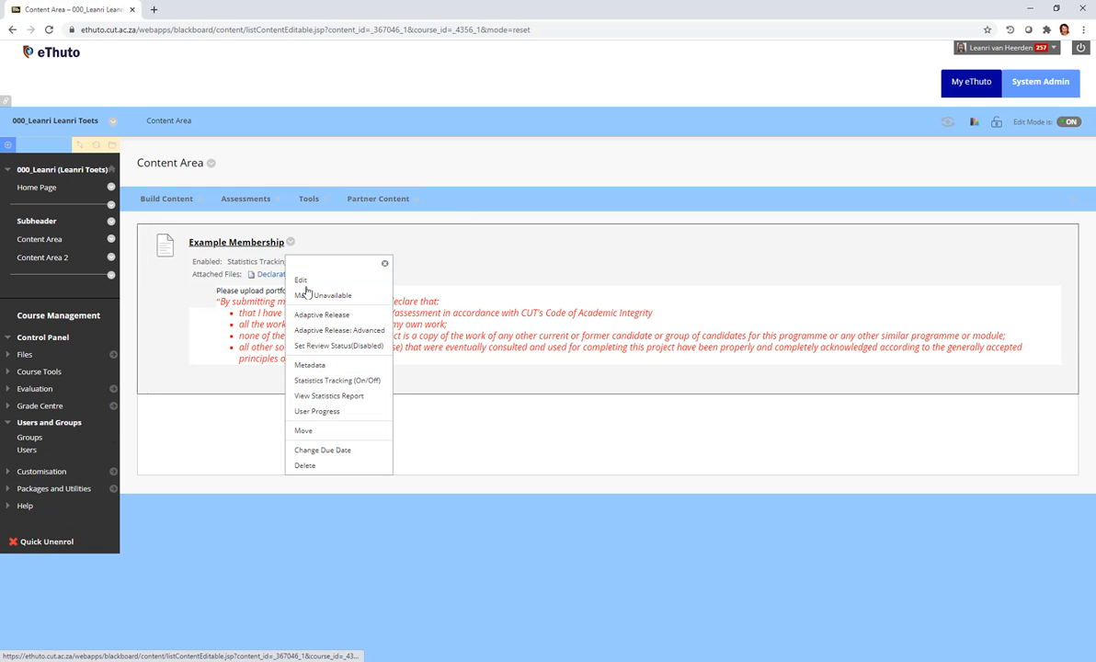
{"action": "left_click", "coordinate": [320, 315]}
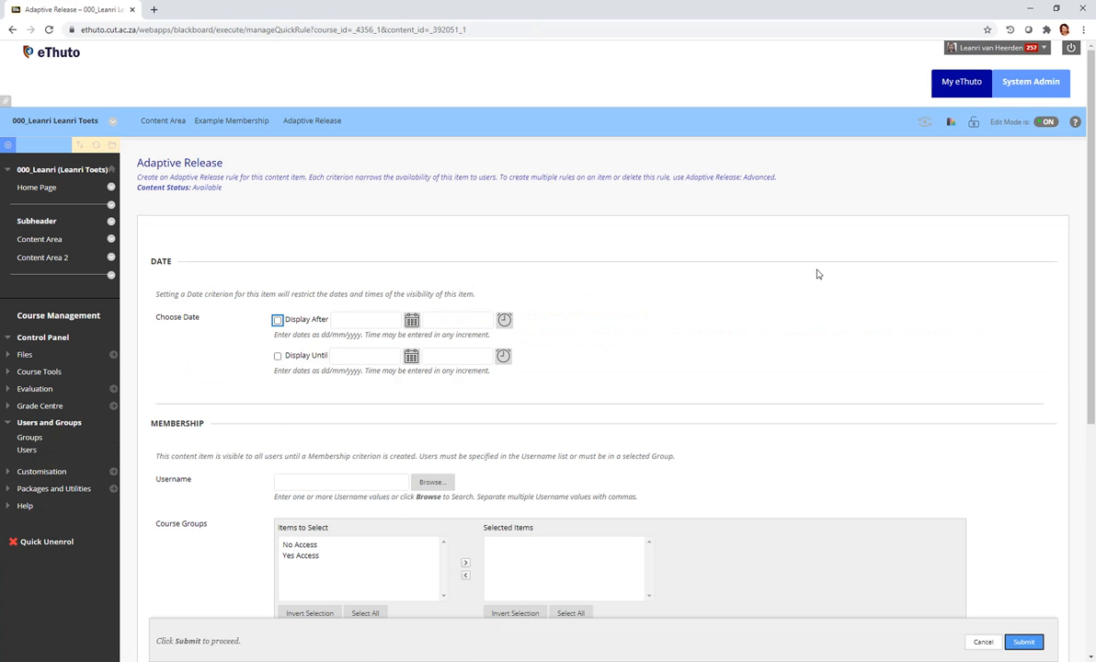
{"action": "scroll", "coordinate": [1077, 295], "scroll_direction": "down", "scroll_amount": 2}
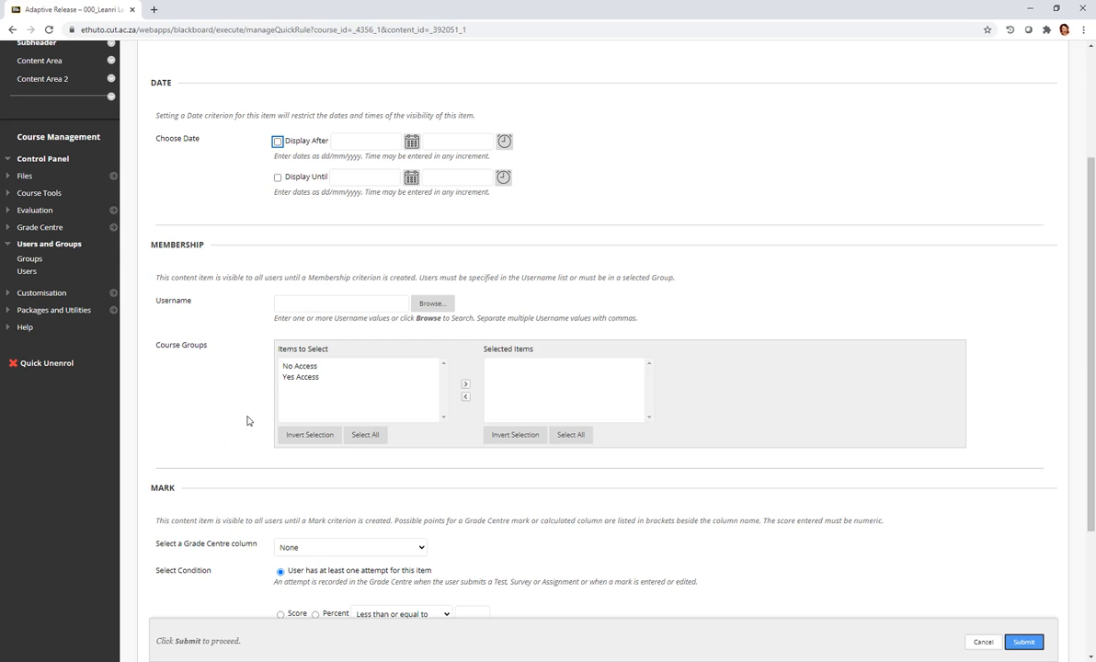
{"action": "left_click", "coordinate": [296, 378]}
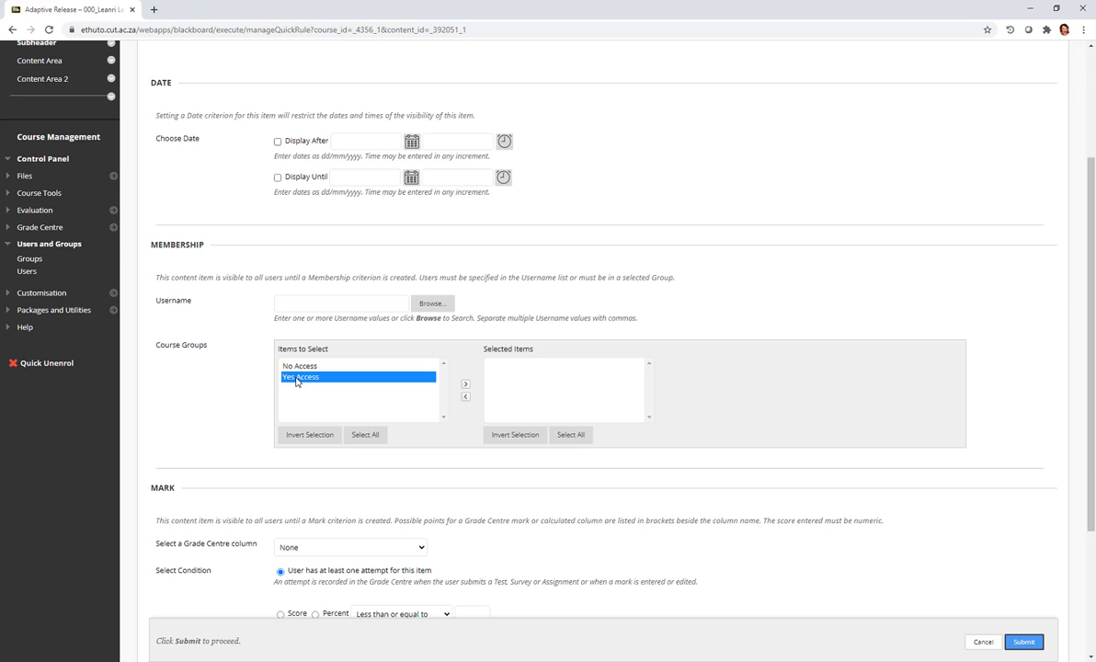
{"action": "left_click", "coordinate": [348, 390]}
{"action": "left_click", "coordinate": [464, 386]}
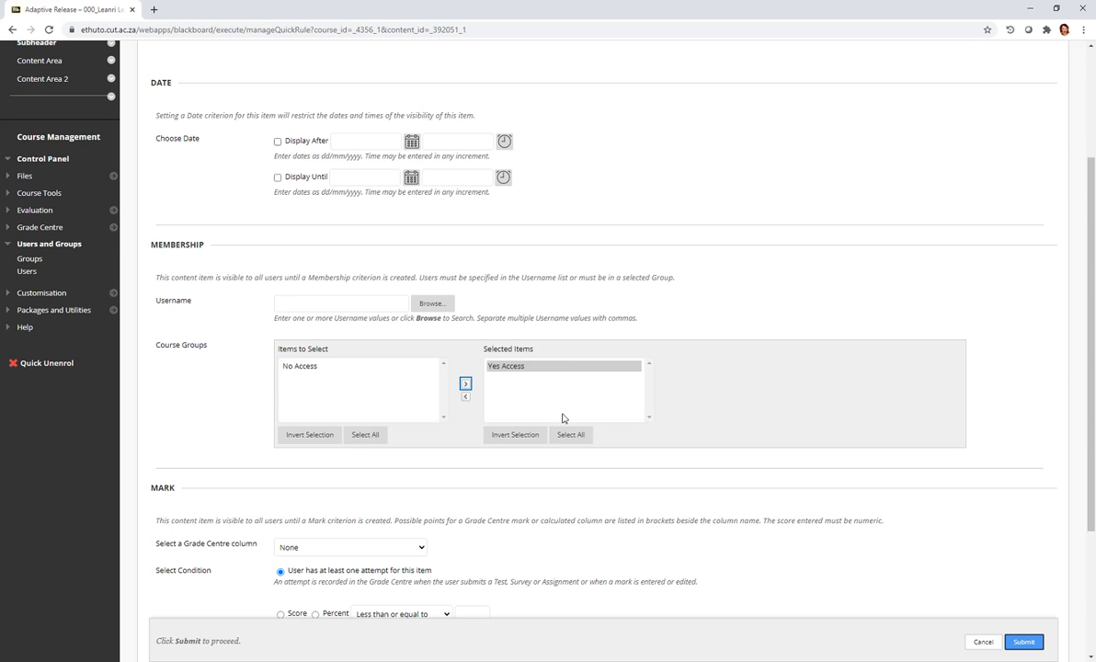
{"action": "left_click", "coordinate": [1010, 644]}
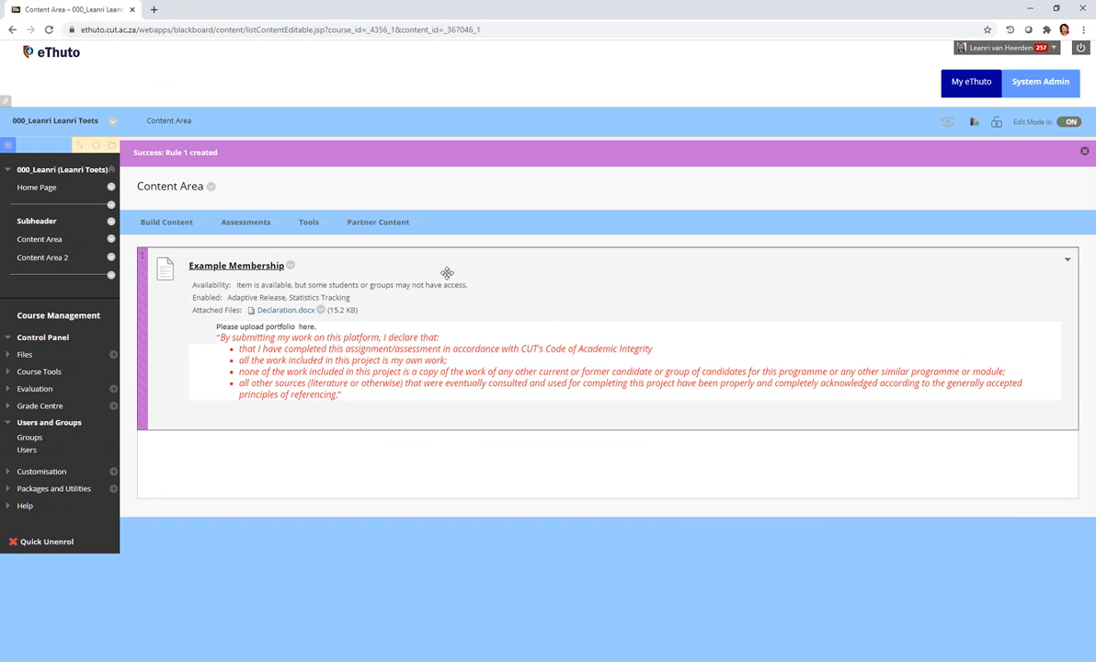
{"action": "left_click_drag", "start_coordinate": [467, 285], "coordinate": [194, 284]}
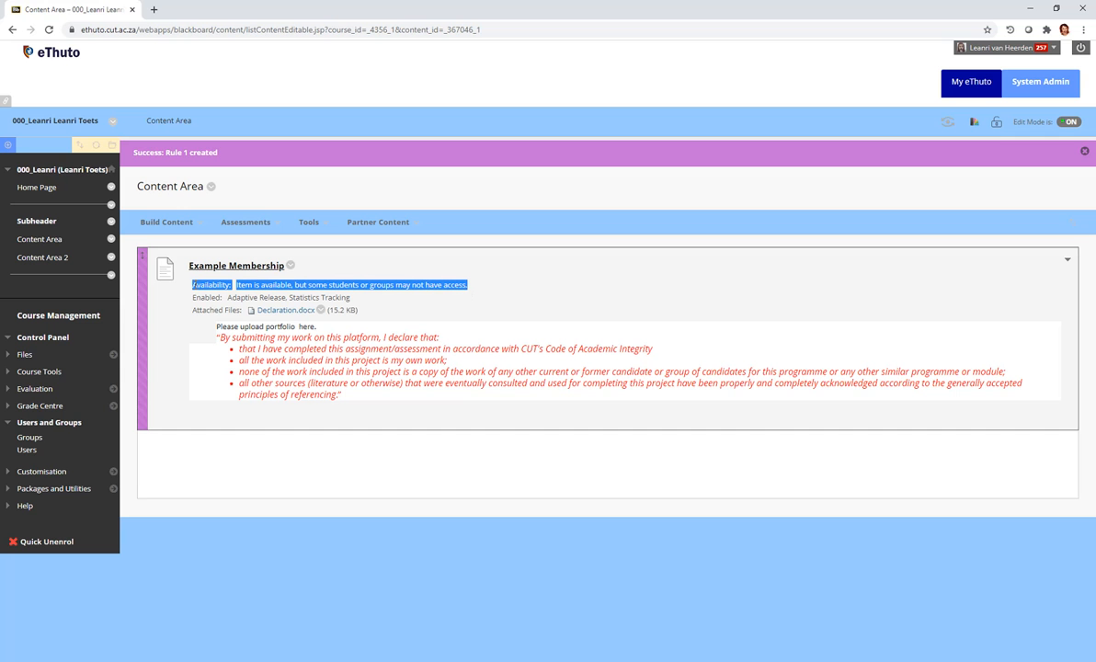